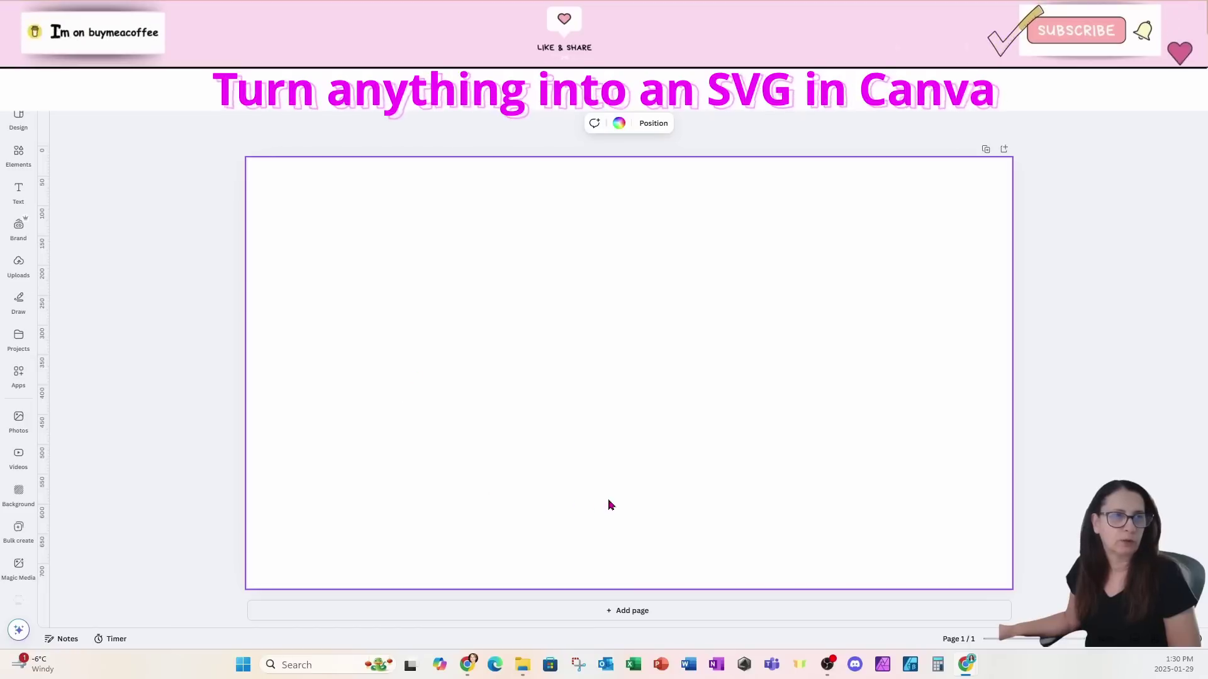
# Add the red heart cluster graphic from Elements' Recently used and shift it slightly left.
pyautogui.click(19, 154)
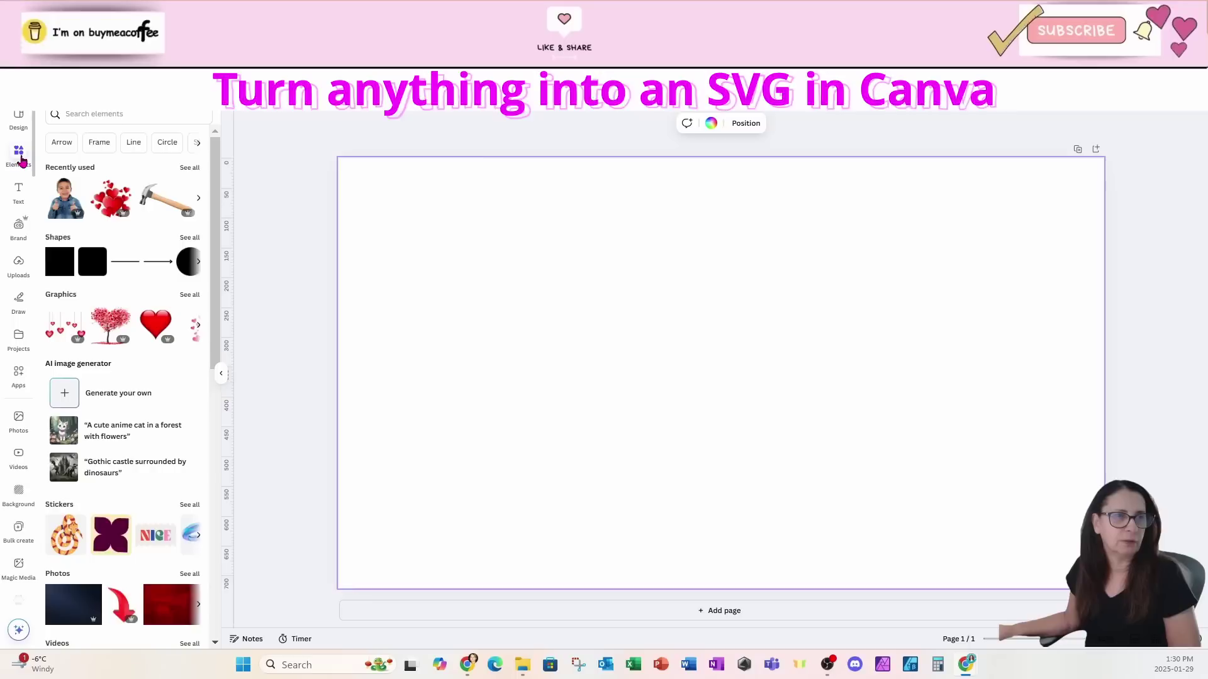
pyautogui.click(111, 199)
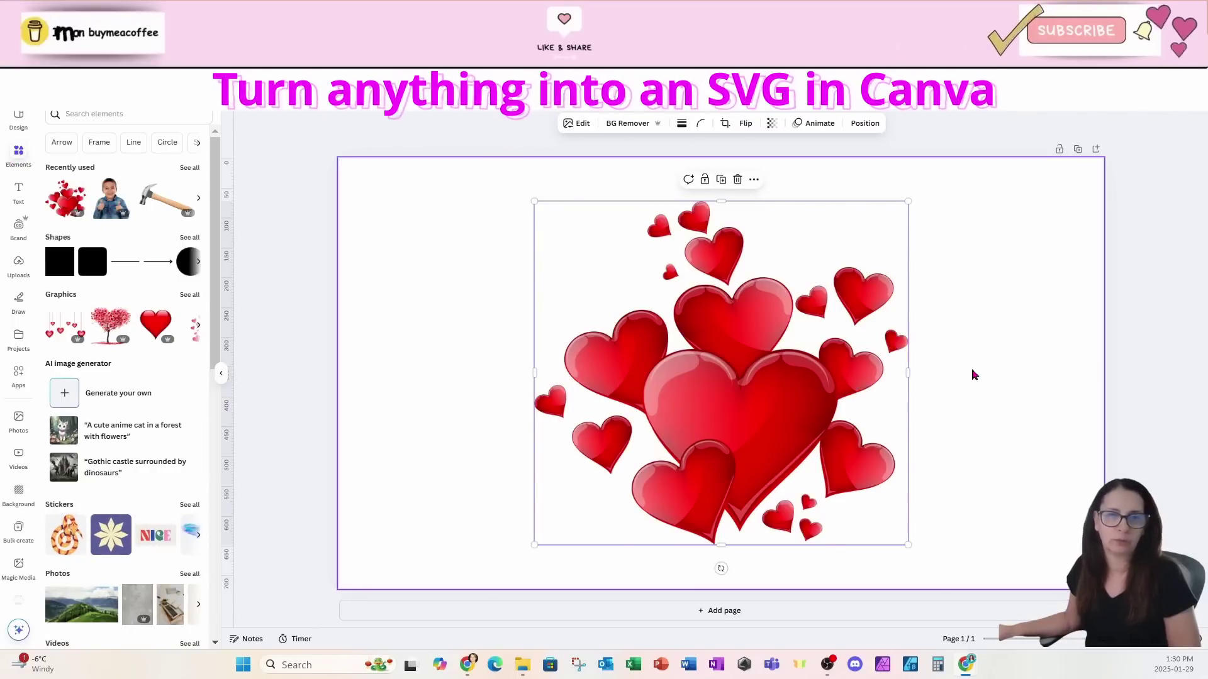
pyautogui.moveTo(846, 433); pyautogui.dragTo(819, 432)
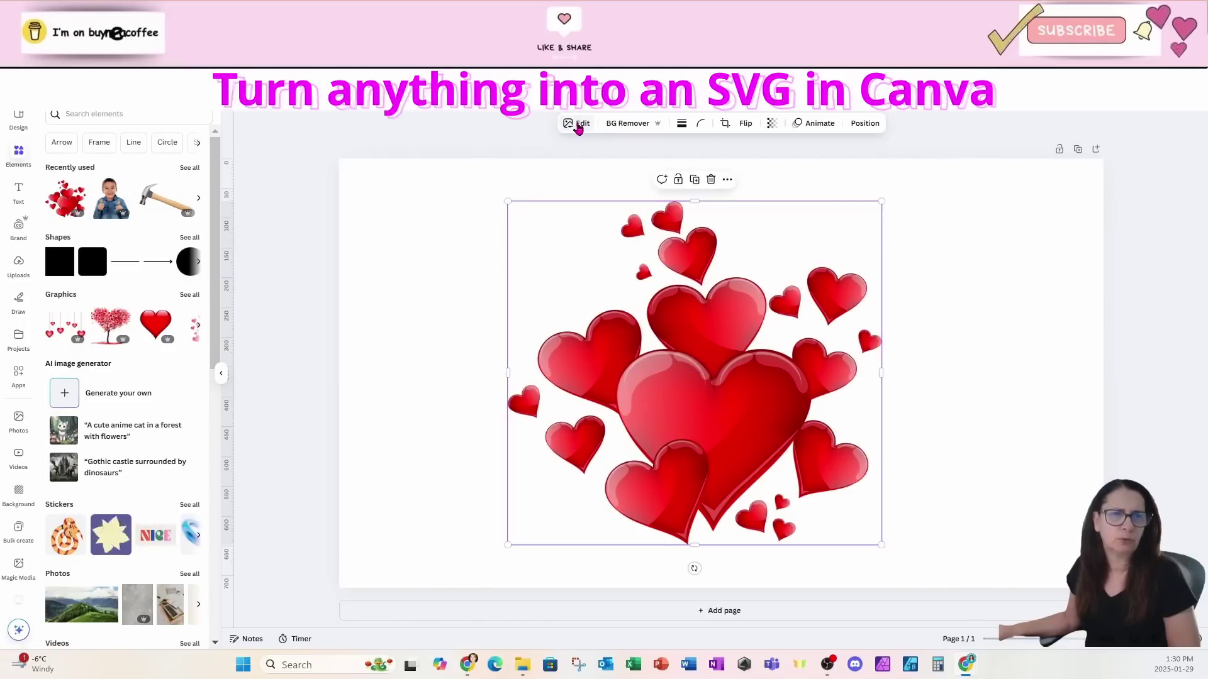
# Launch the Tracer app on the red hearts image, keeping Black & white output.
pyautogui.click(580, 125)
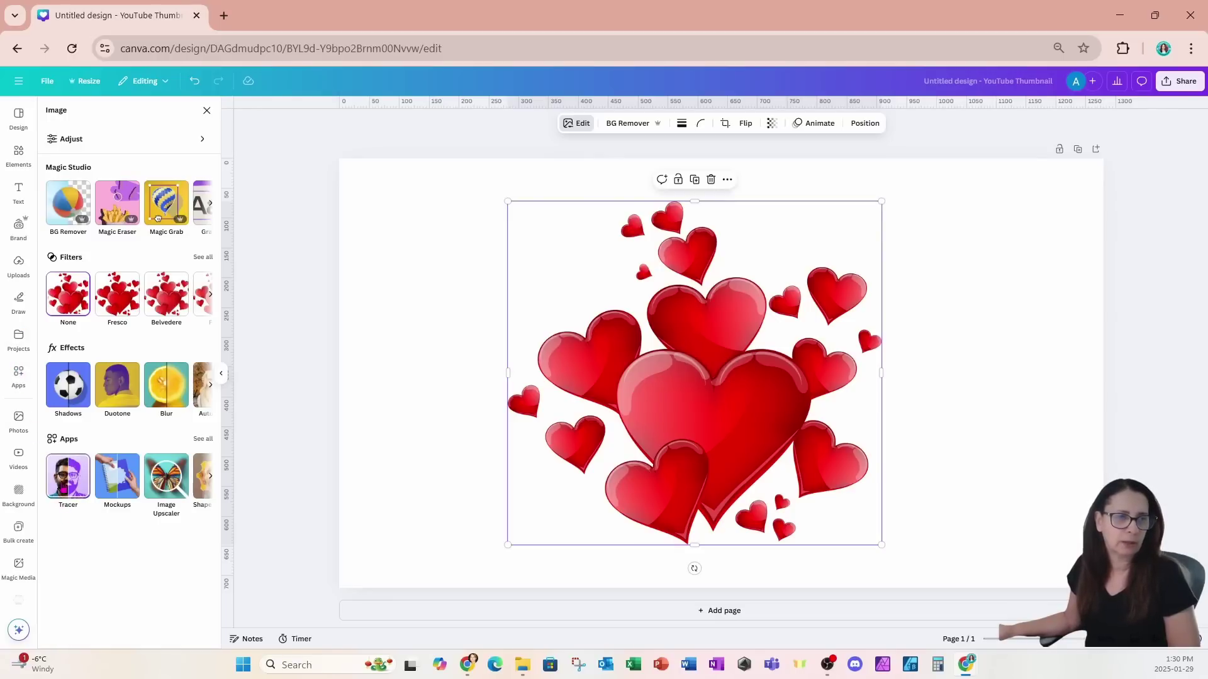
pyautogui.click(56, 491)
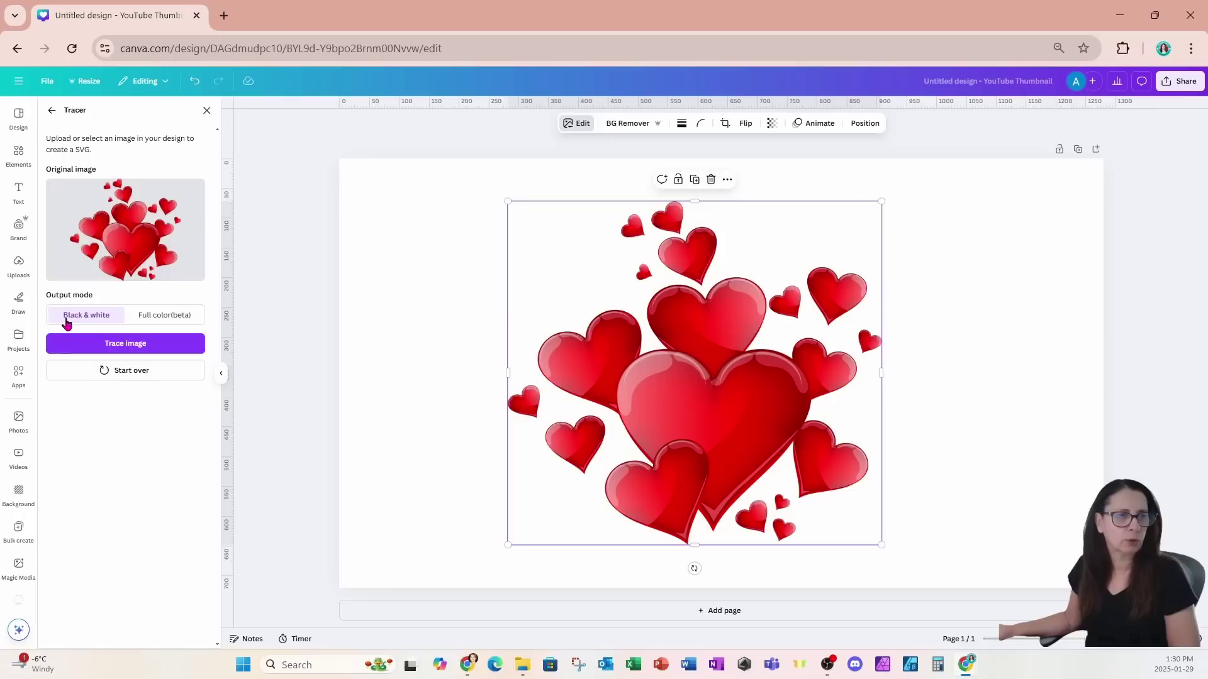
# Trace the red hearts into a black silhouette and raise Threshold from 105 to 177.
pyautogui.click(71, 350)
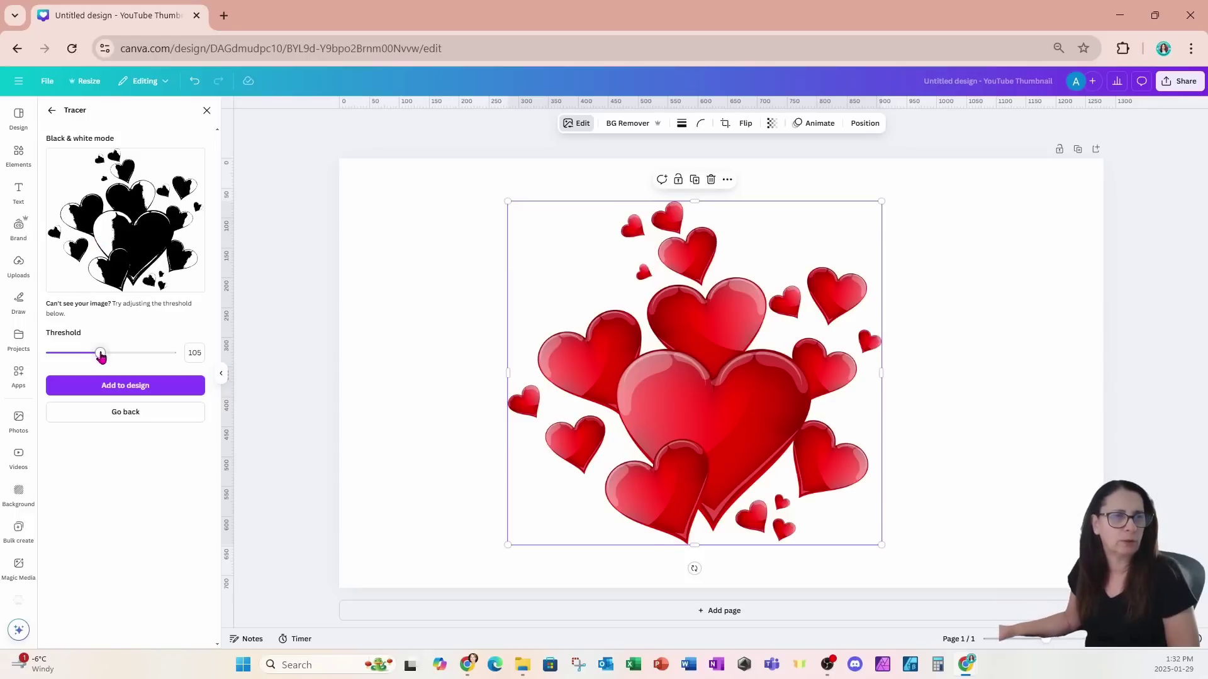
pyautogui.moveTo(100, 356); pyautogui.dragTo(136, 355)
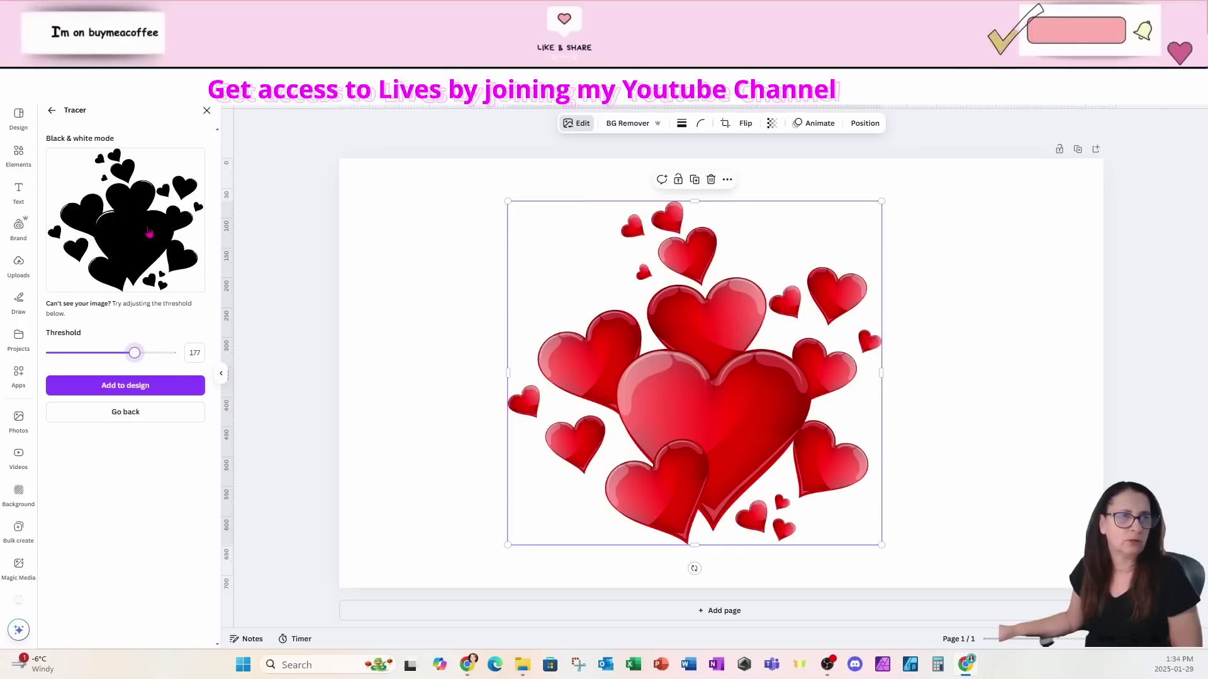
# Add the traced black hearts to the page on the right, with the red hearts moved left.
pyautogui.click(72, 390)
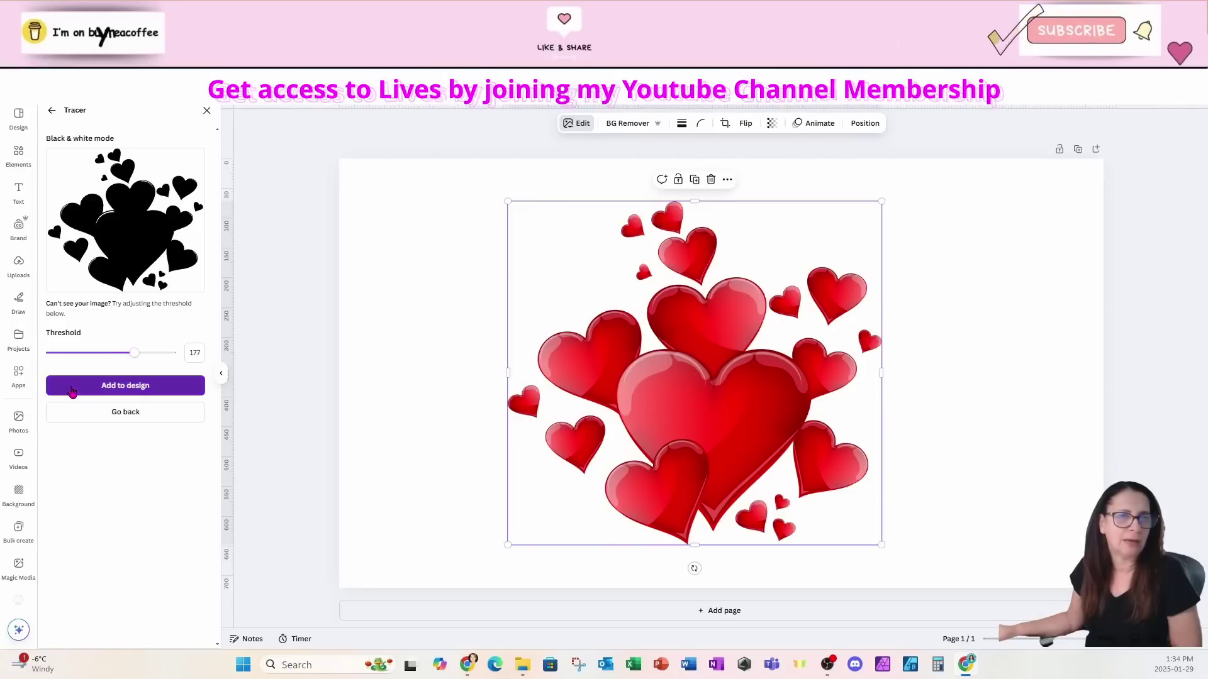
pyautogui.moveTo(661, 403); pyautogui.dragTo(880, 412)
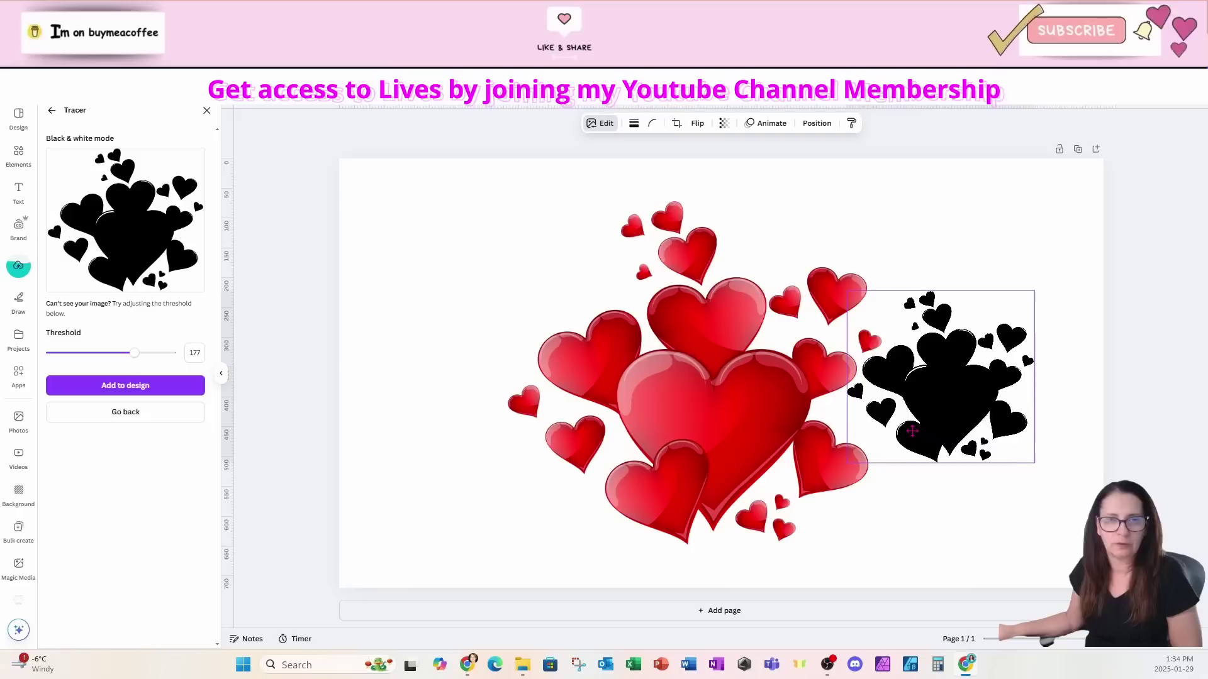
pyautogui.moveTo(731, 497); pyautogui.dragTo(590, 498)
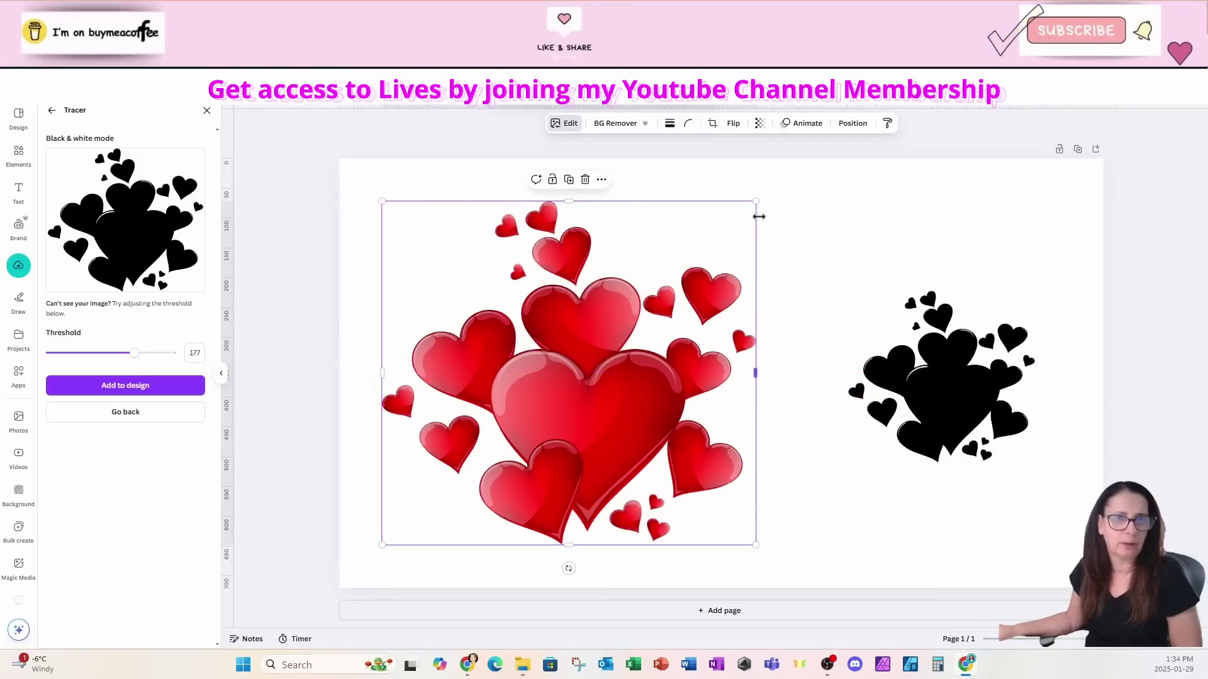
# Shrink the red hearts and enlarge the black hearts, lining them up side by side.
pyautogui.moveTo(760, 204); pyautogui.dragTo(663, 246)
pyautogui.moveTo(548, 360); pyautogui.dragTo(539, 355)
pyautogui.moveTo(922, 369); pyautogui.dragTo(759, 411)
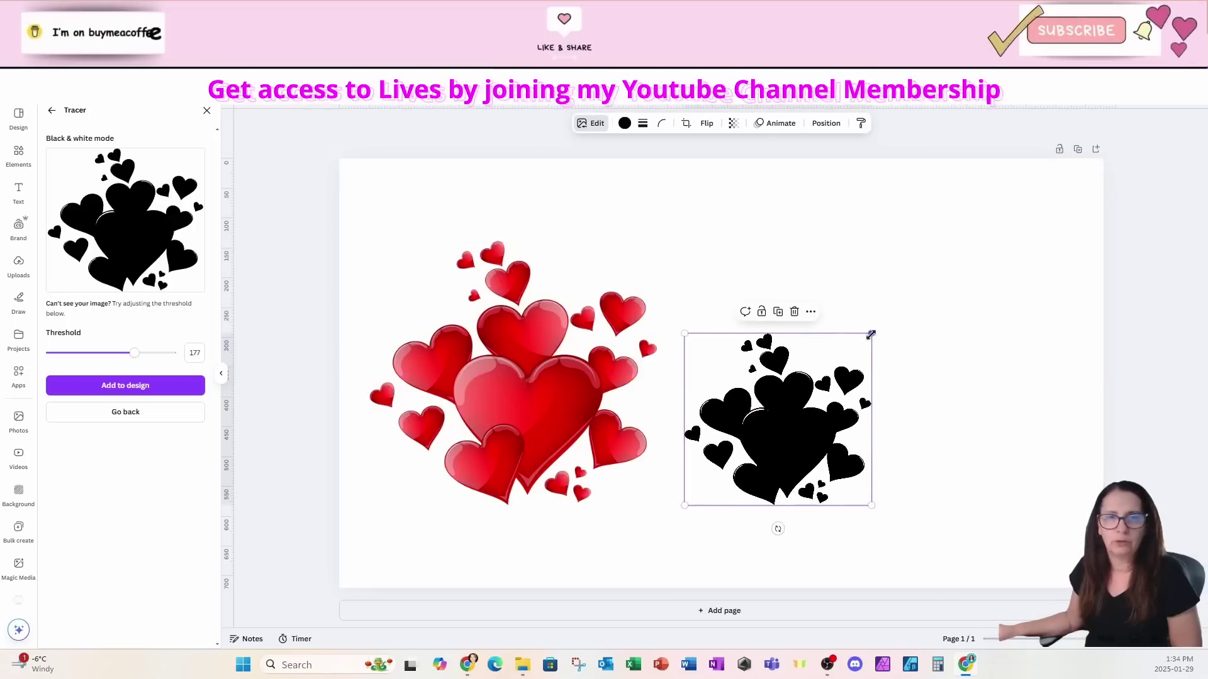
pyautogui.moveTo(871, 334); pyautogui.dragTo(1046, 275)
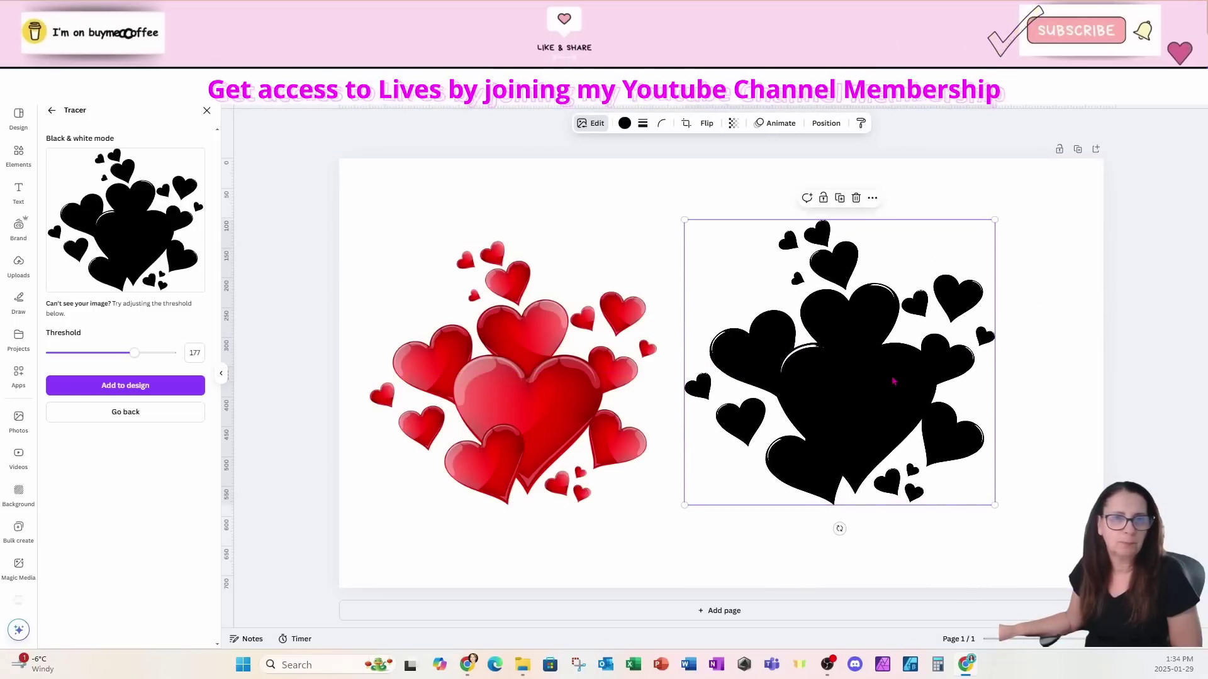
pyautogui.moveTo(892, 380); pyautogui.dragTo(927, 386)
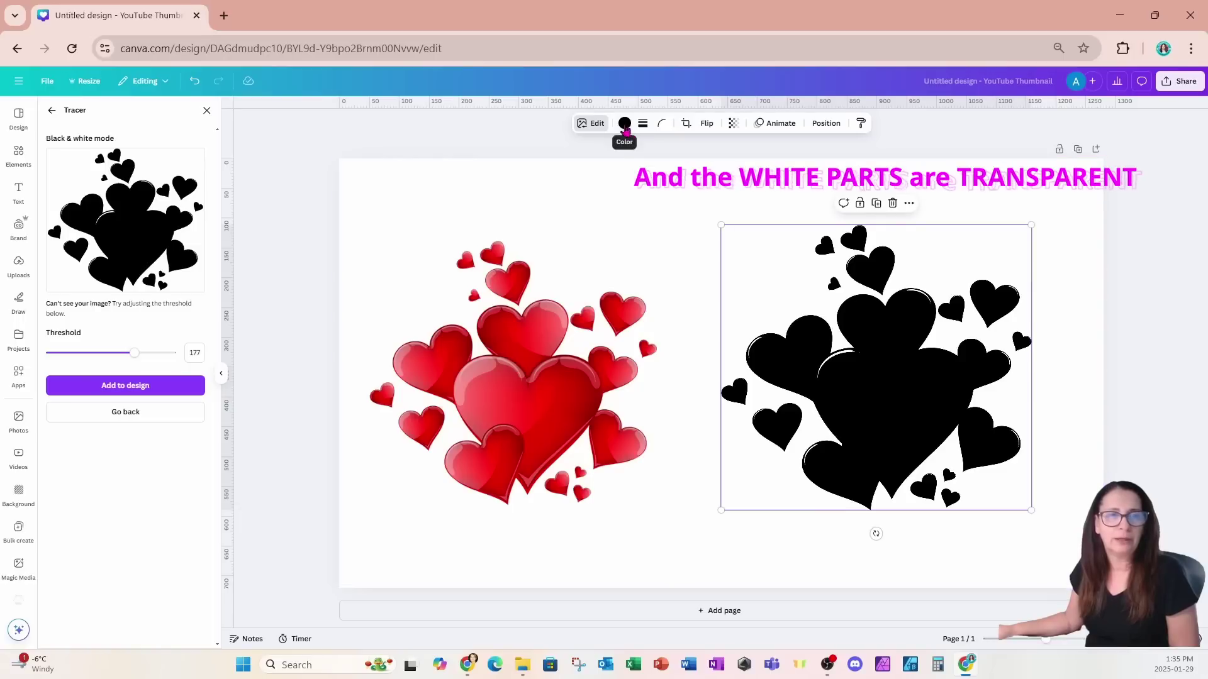
# Recolour the traced hearts Turquoise blue #5ce1e6 and enlarge them slightly.
pyautogui.click(624, 124)
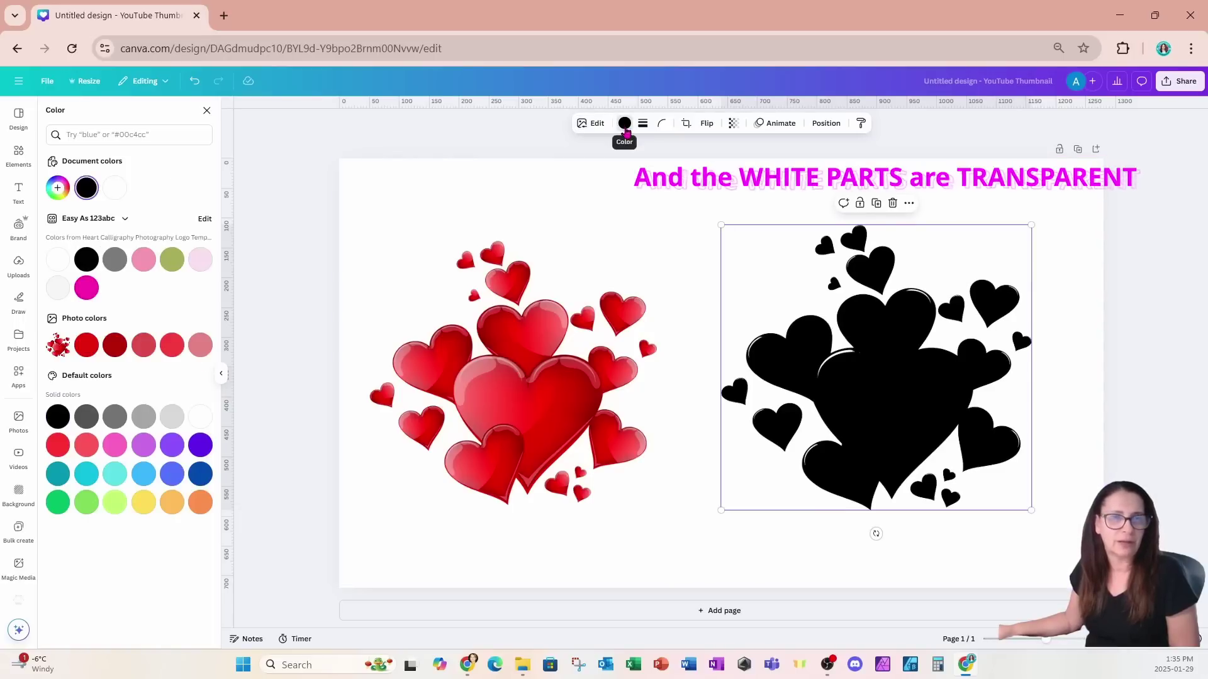
pyautogui.click(88, 287)
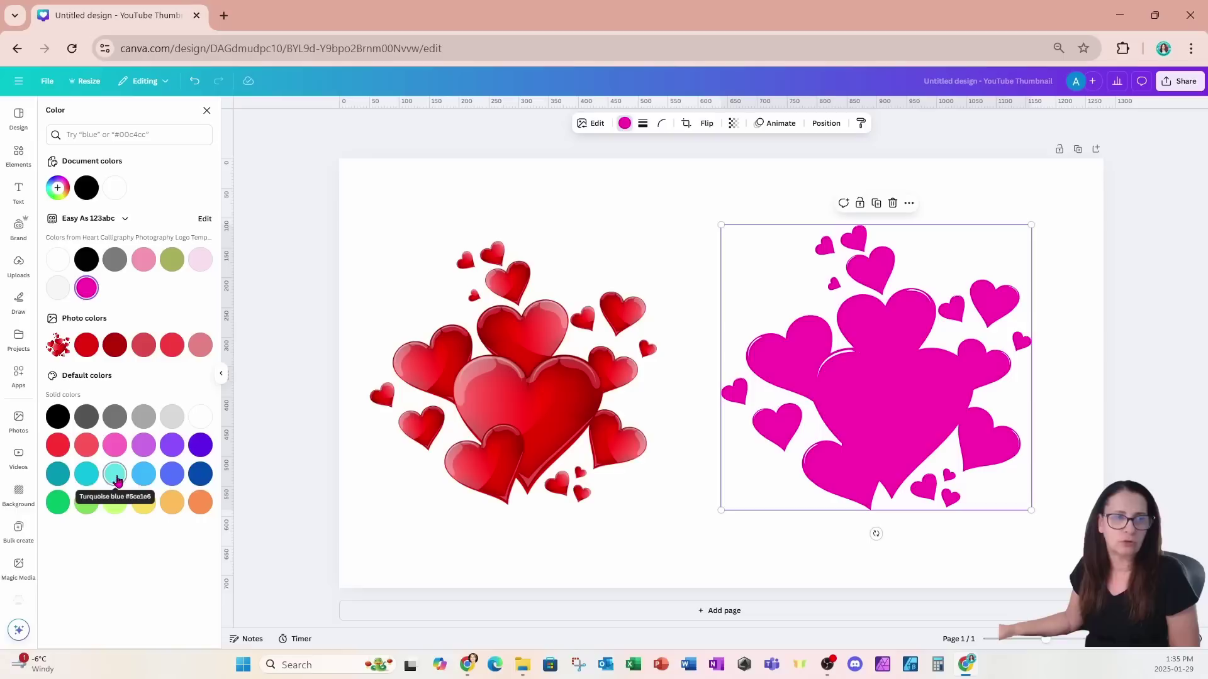
pyautogui.click(87, 477)
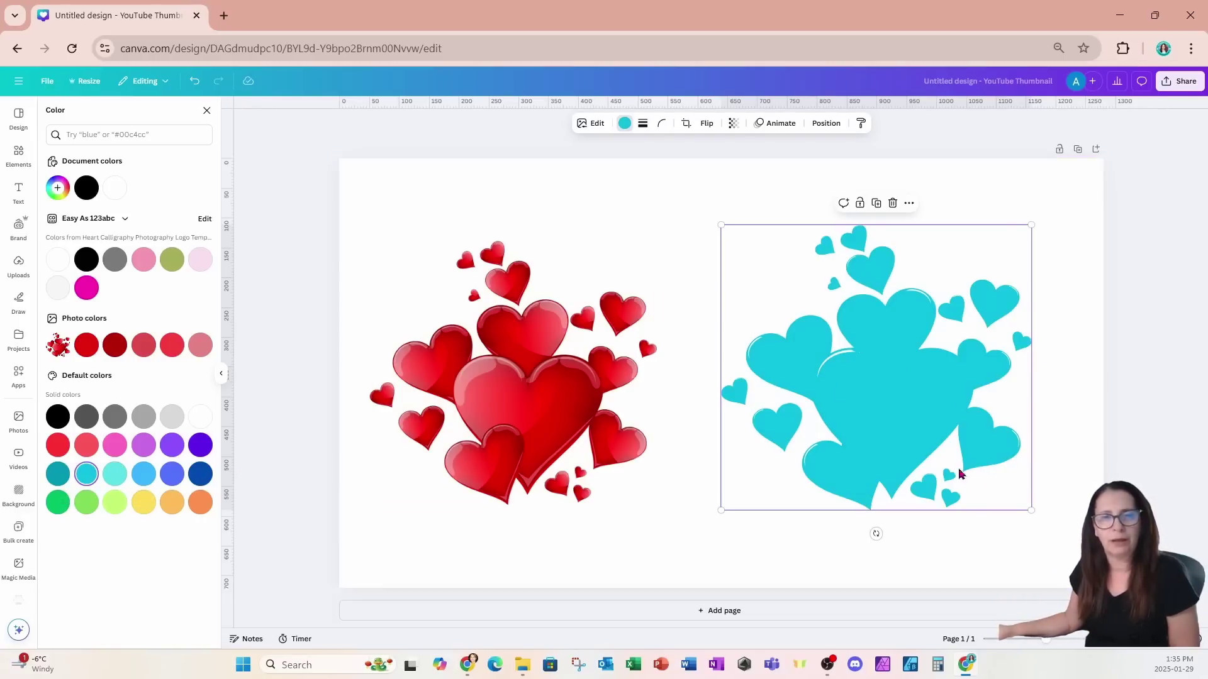
pyautogui.moveTo(1030, 512); pyautogui.dragTo(1057, 534)
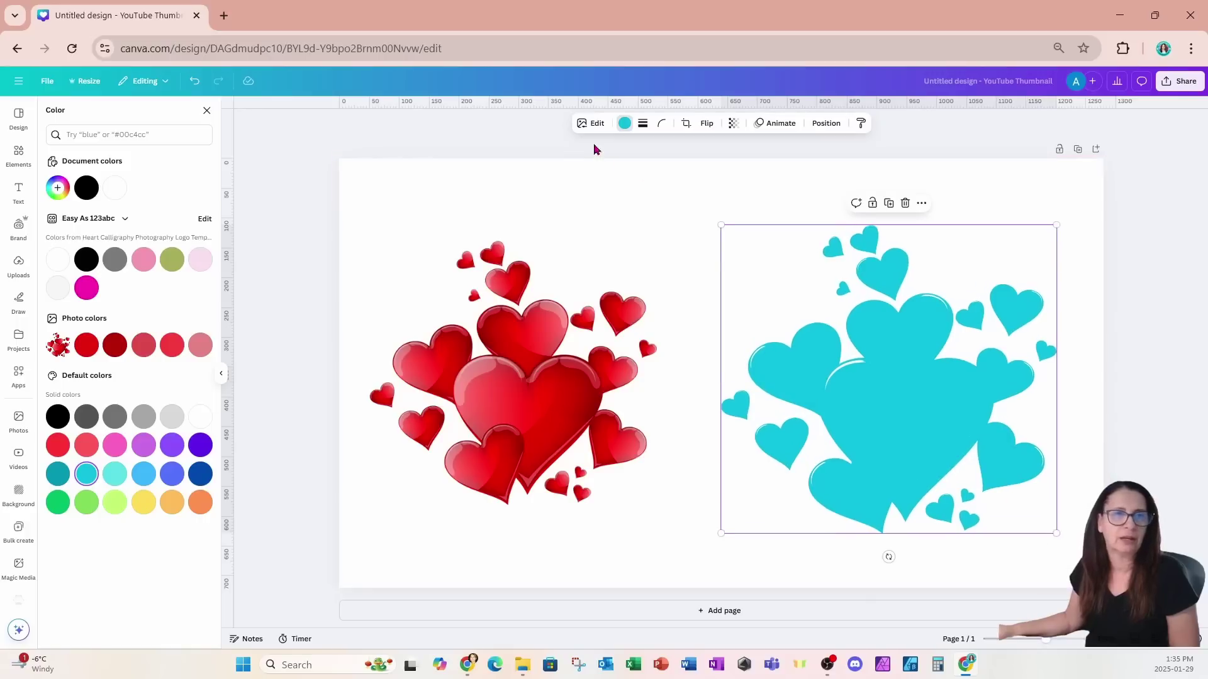
pyautogui.click(581, 127)
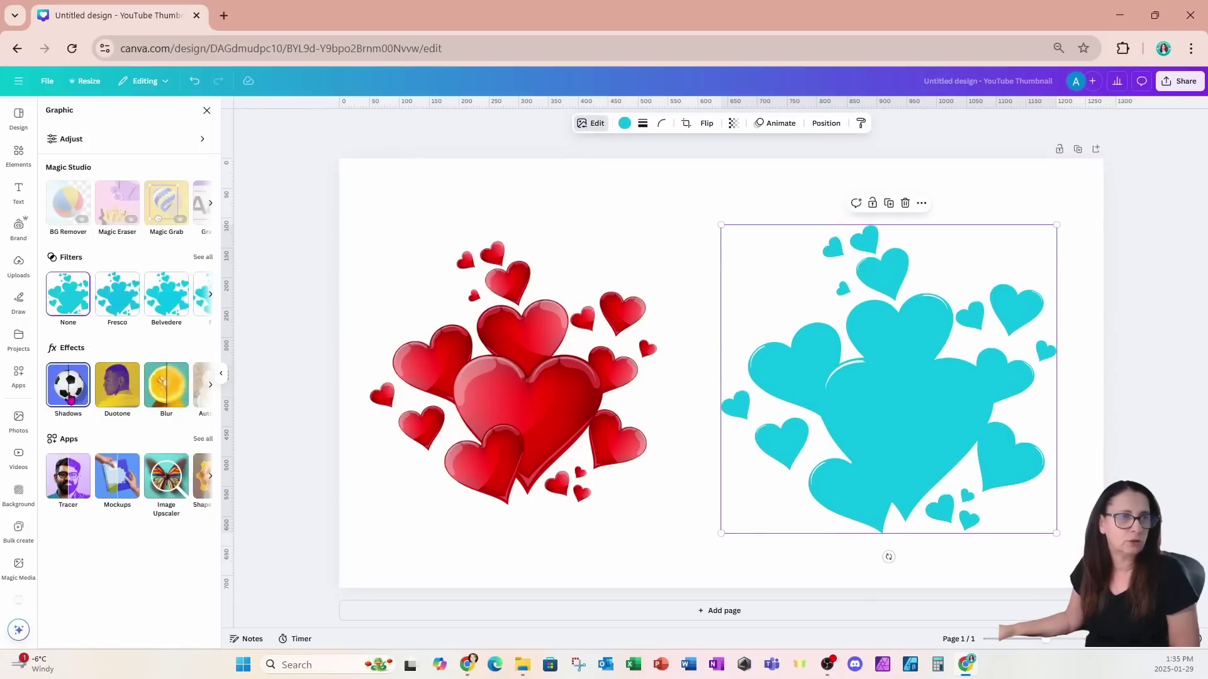
# Preview the Shadows effect presets for the hearts, then deselect them.
pyautogui.click(63, 398)
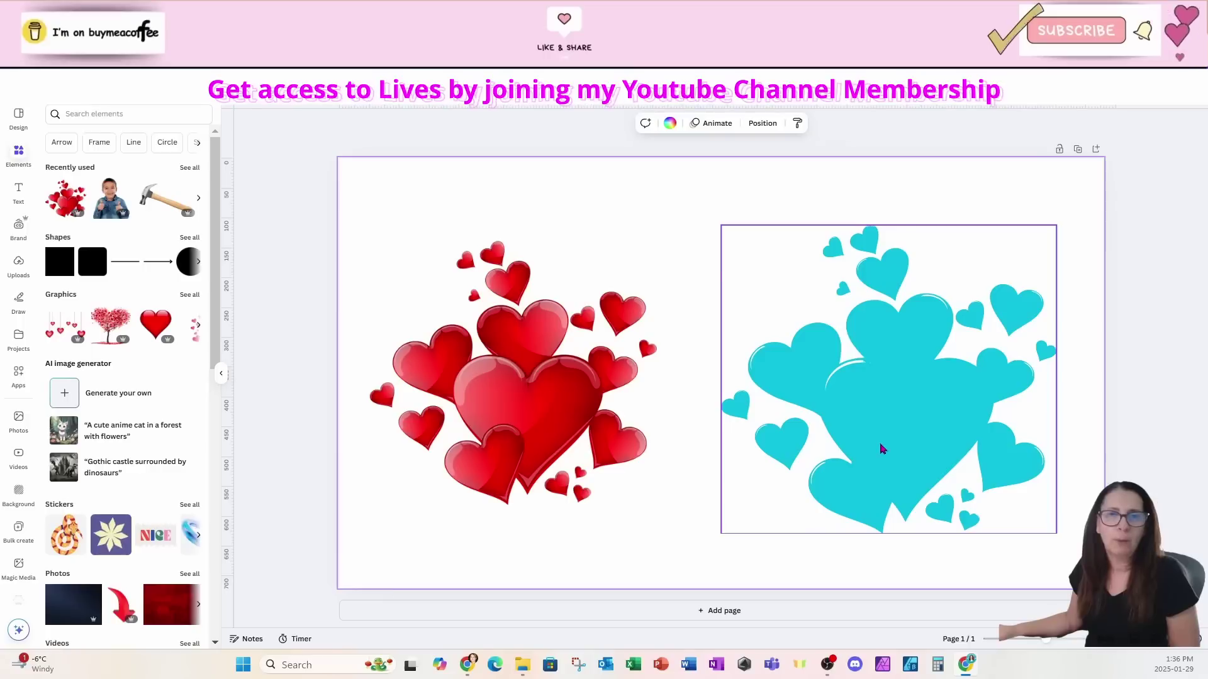
pyautogui.press('Escape')
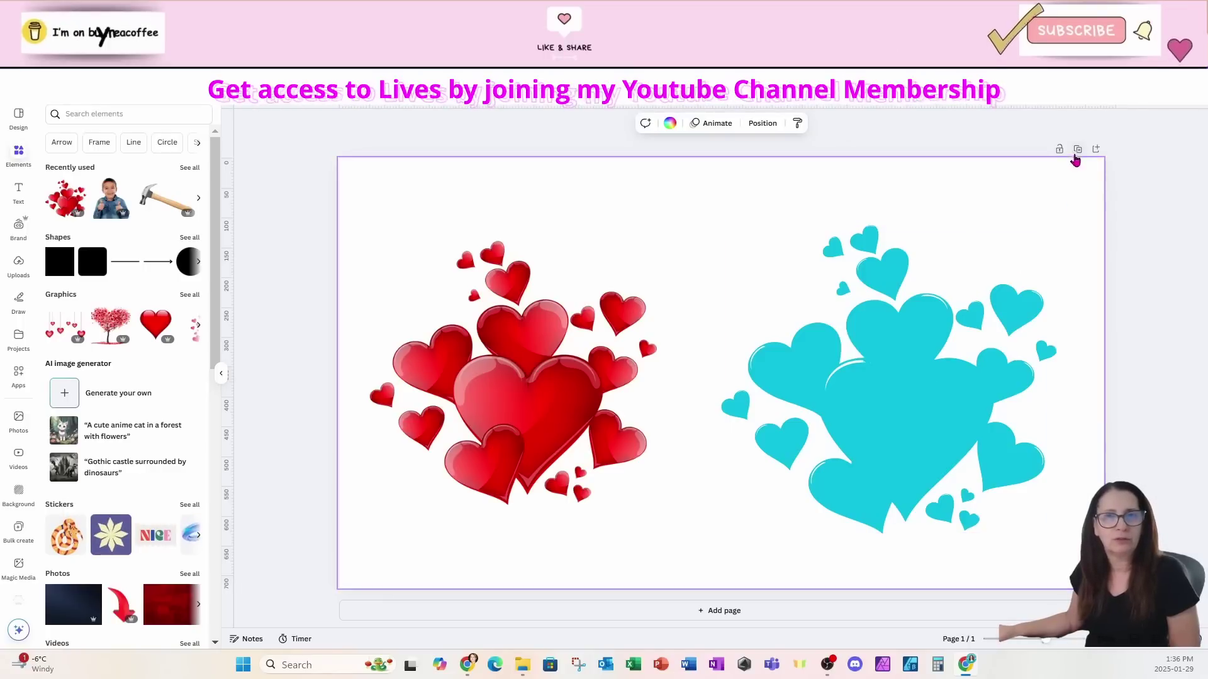
# Duplicate the page, delete the red hearts on Page 2, and centre the turquoise hearts.
pyautogui.click(1077, 151)
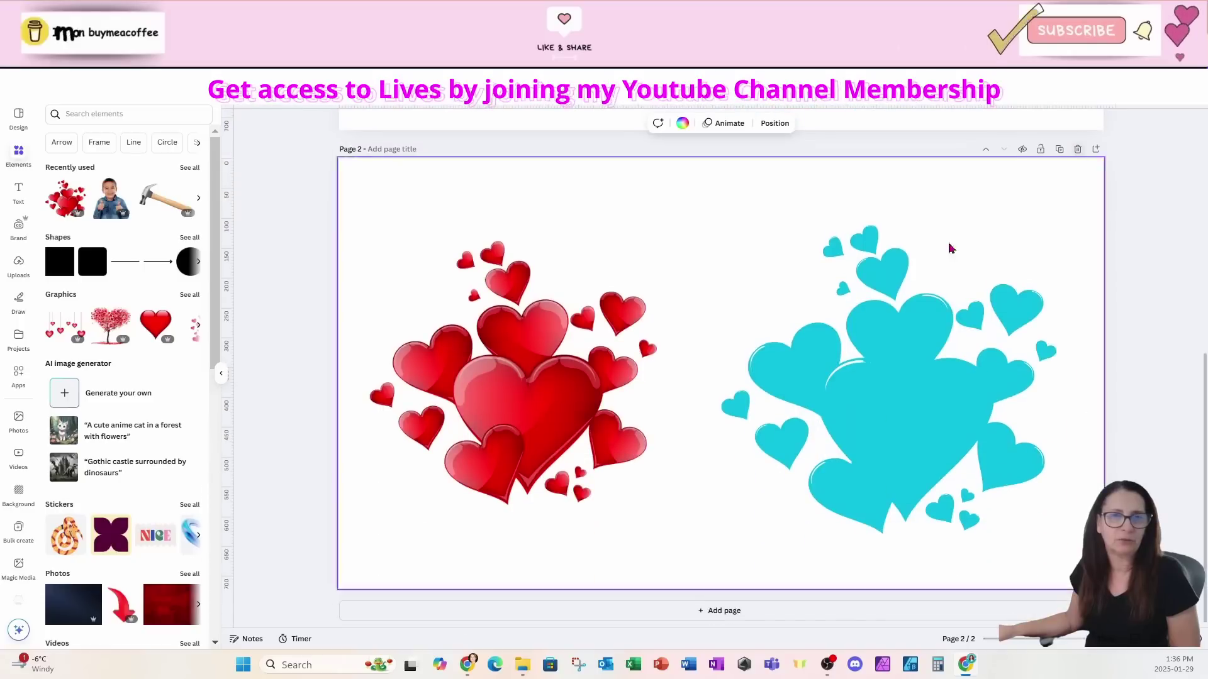
pyautogui.click(617, 398)
pyautogui.press('Delete')
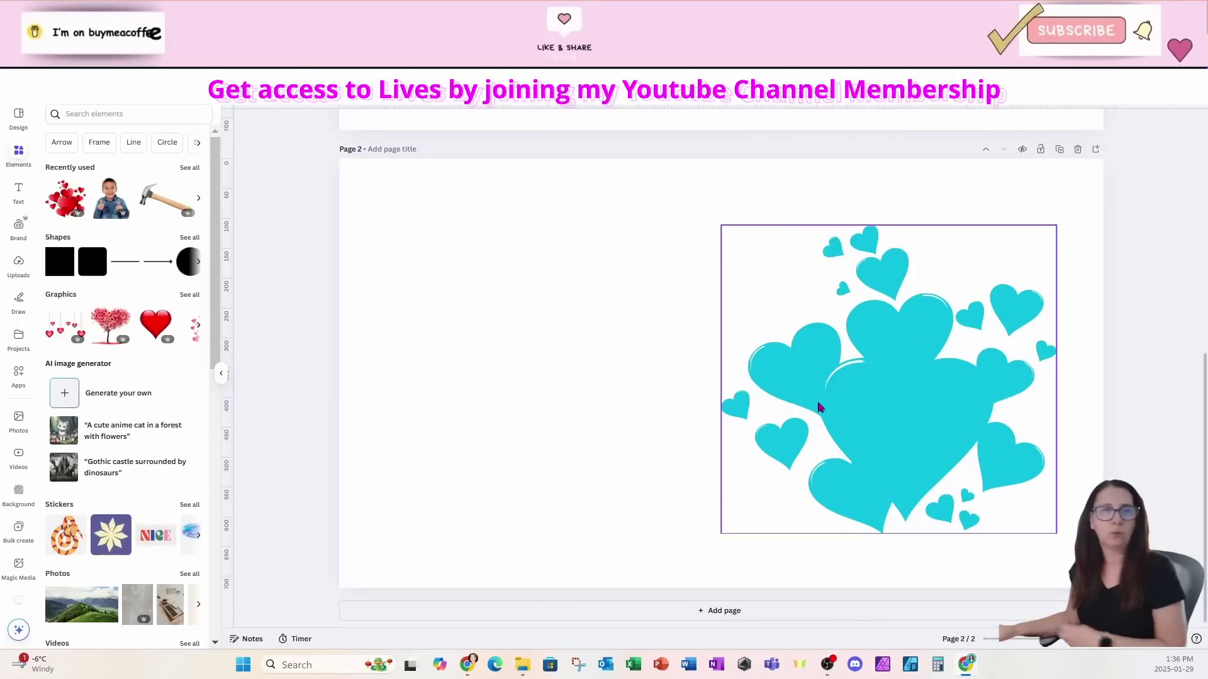
pyautogui.moveTo(817, 405); pyautogui.dragTo(792, 406)
pyautogui.moveTo(858, 370); pyautogui.dragTo(719, 375)
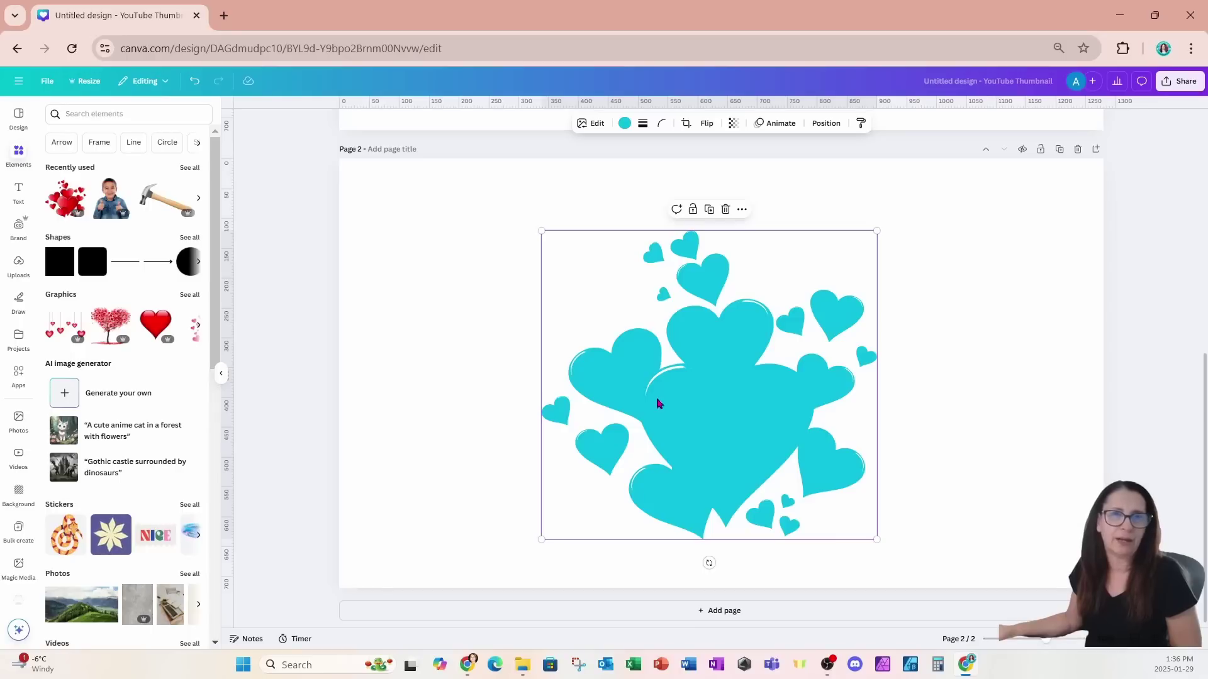
pyautogui.click(1185, 84)
pyautogui.click(1021, 279)
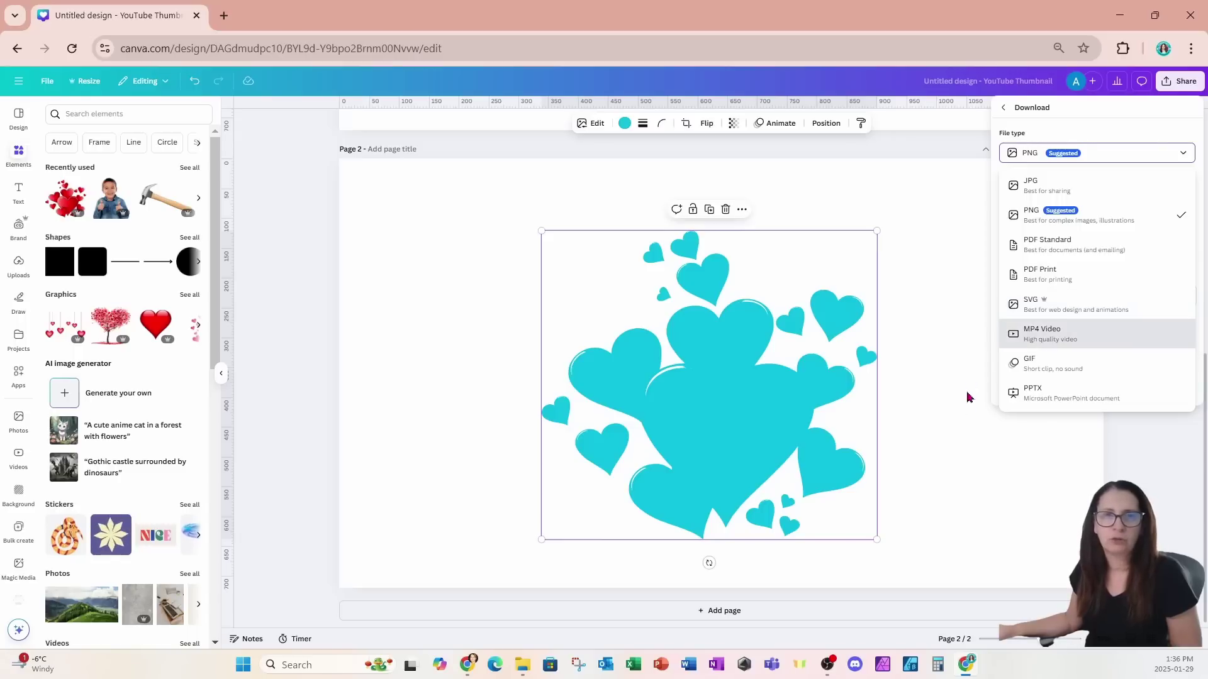
pyautogui.click(620, 385)
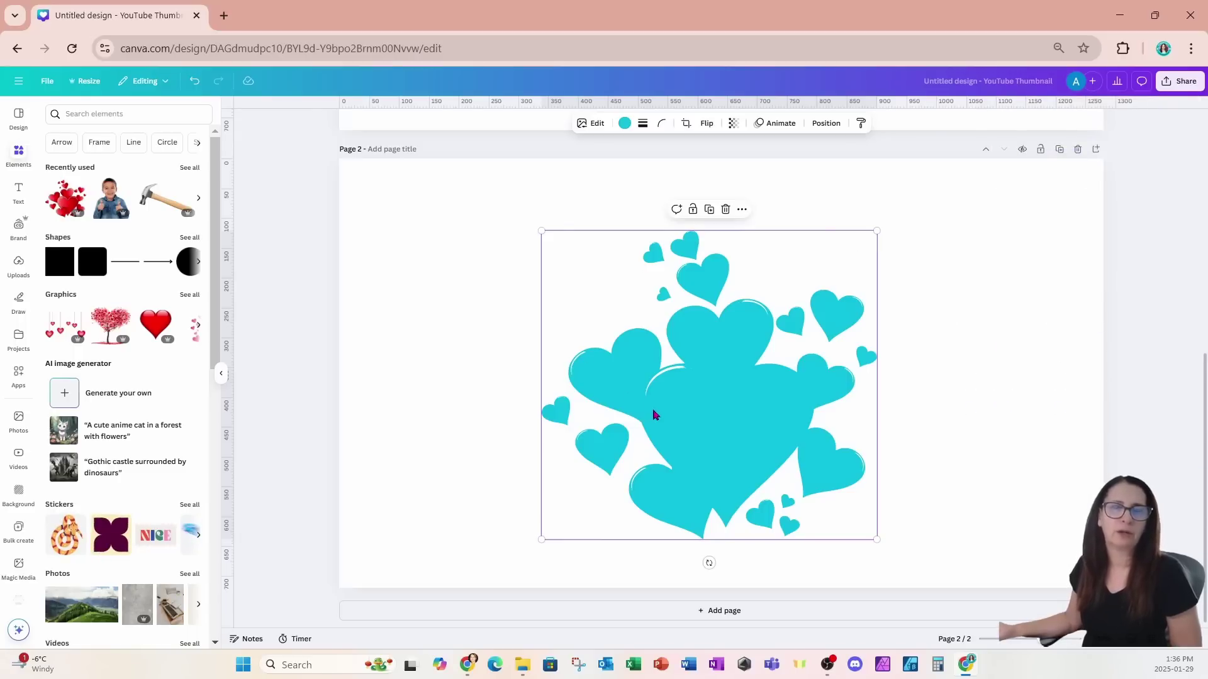